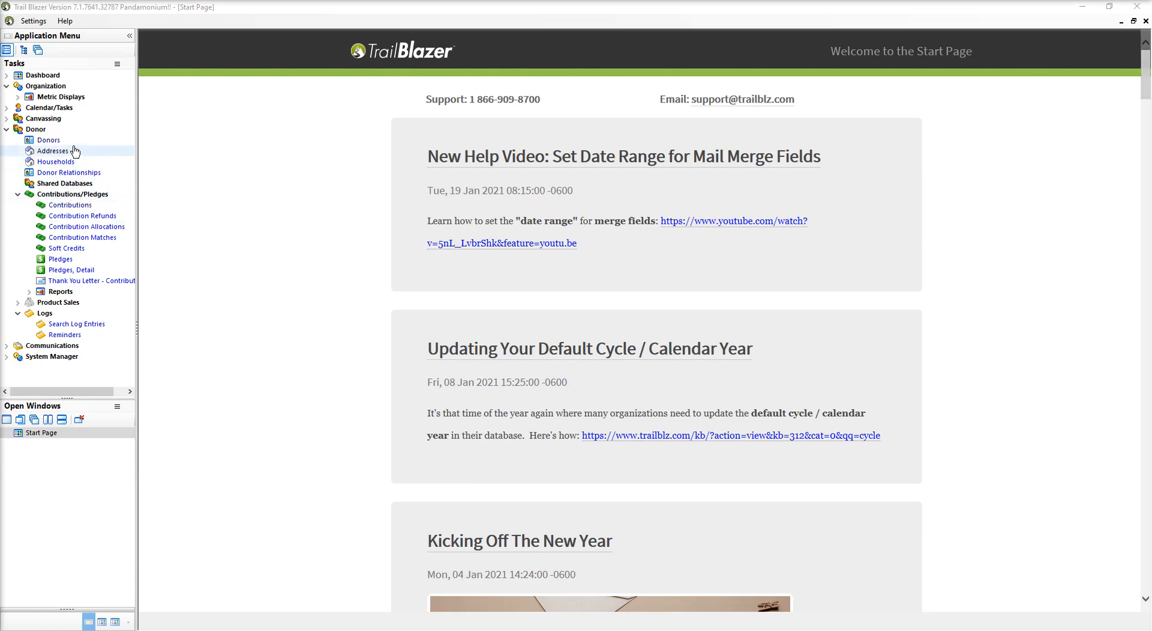
- Open the Contributions list and filter its recurrence to Monthly / Sustaining
left_click(71, 206)
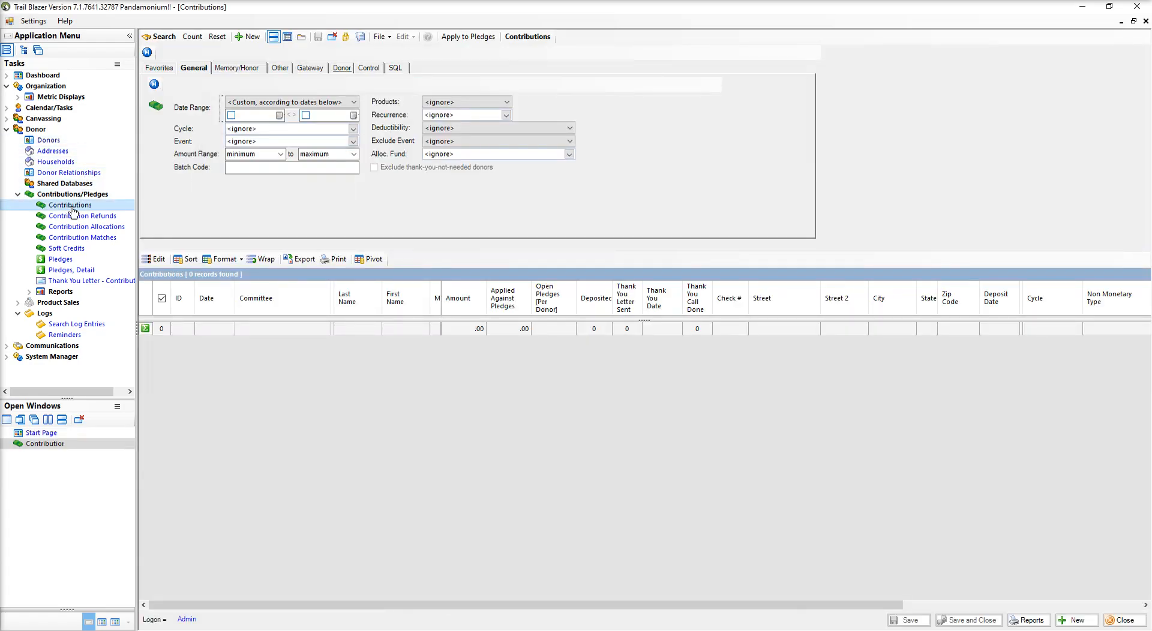
left_click(506, 115)
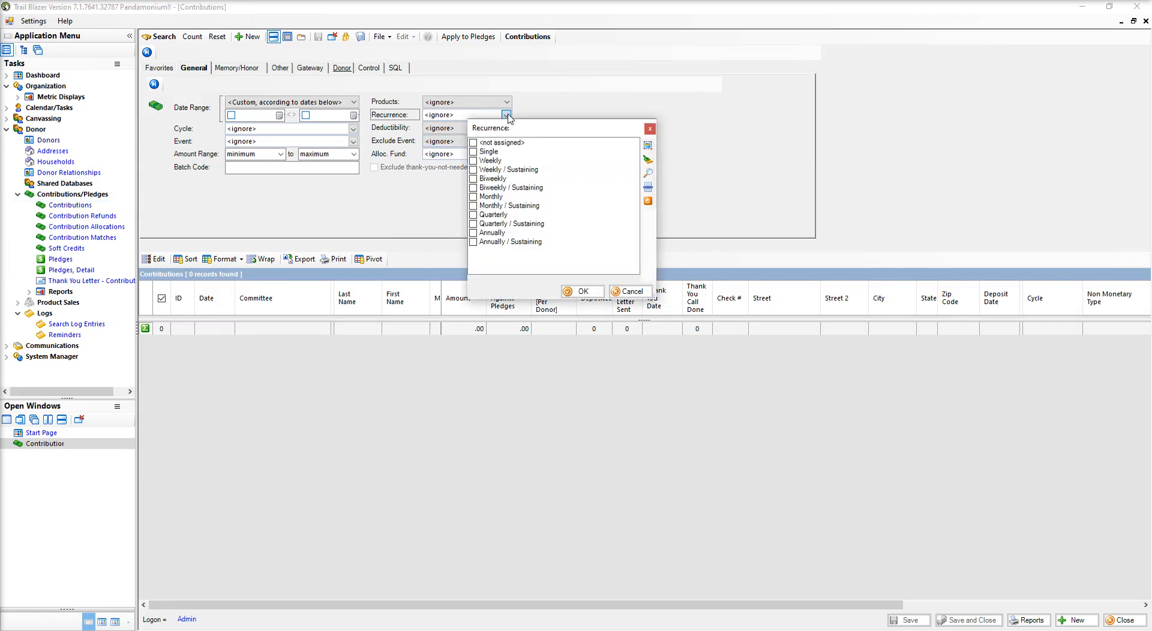
left_click(475, 208)
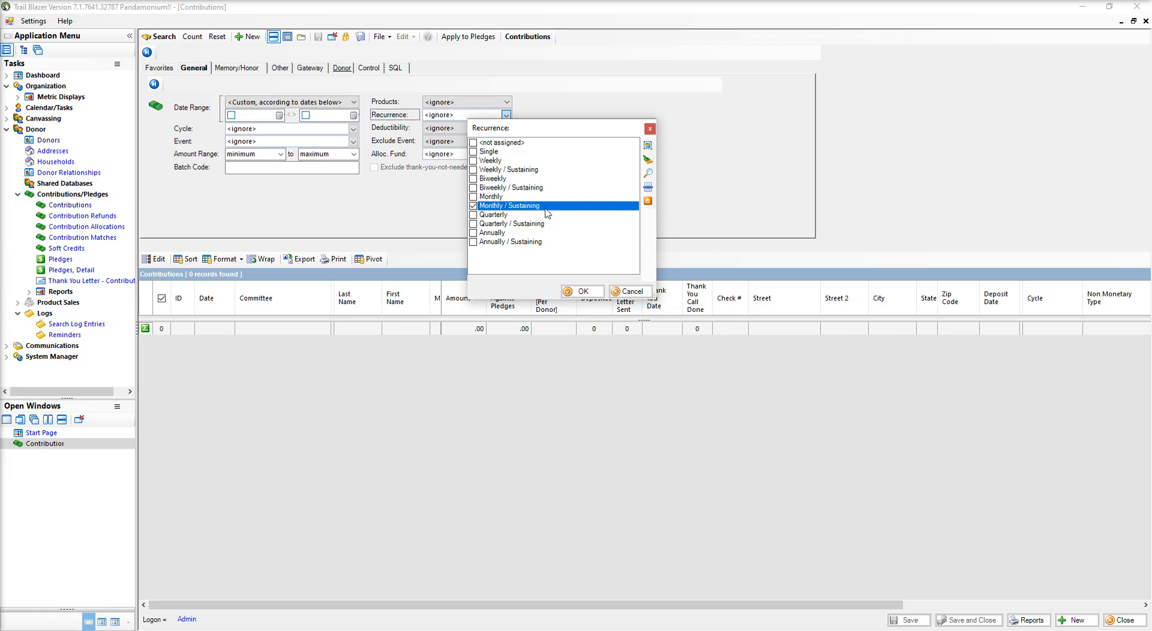
left_click(579, 292)
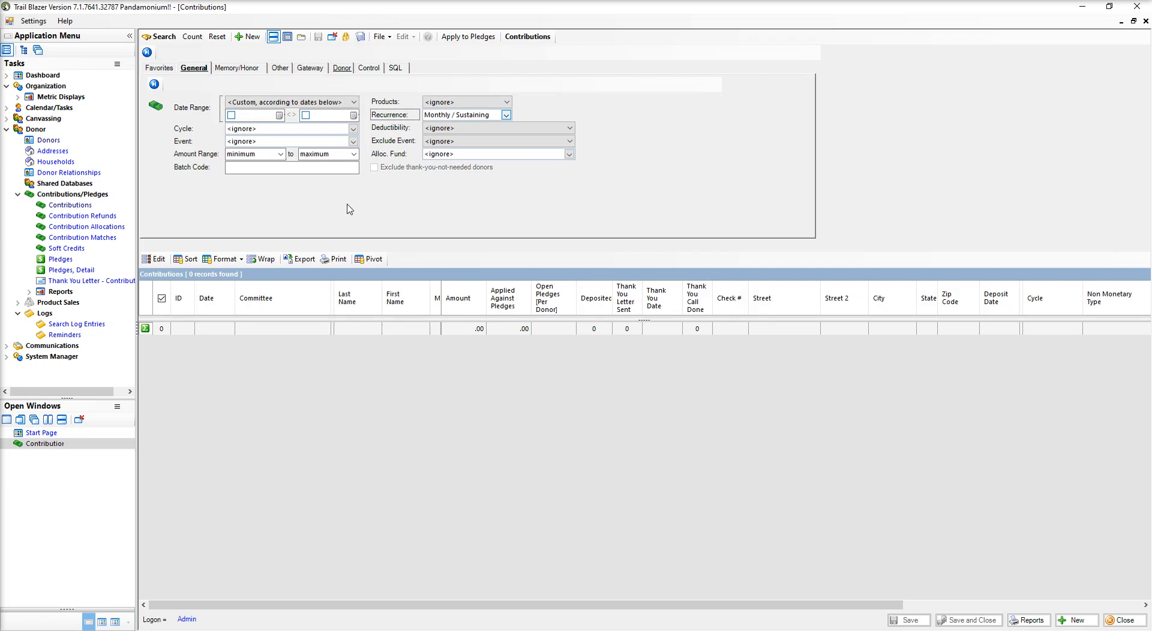
- Set the contribution date range to Last 30 days and run the search
left_click(321, 104)
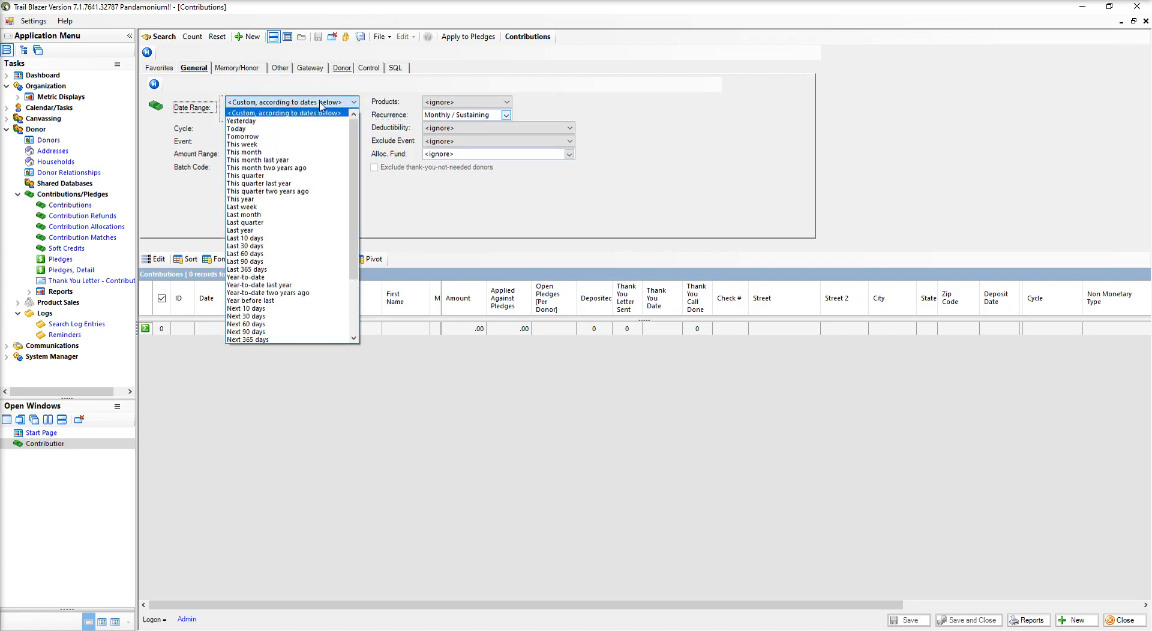
left_click(256, 247)
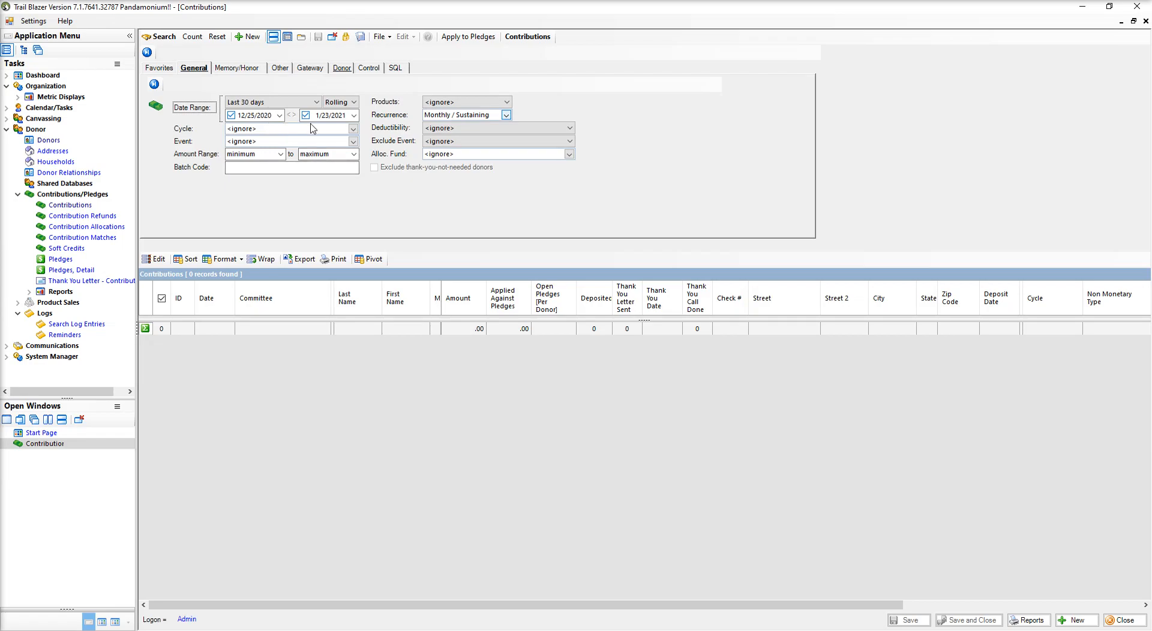
left_click(506, 114)
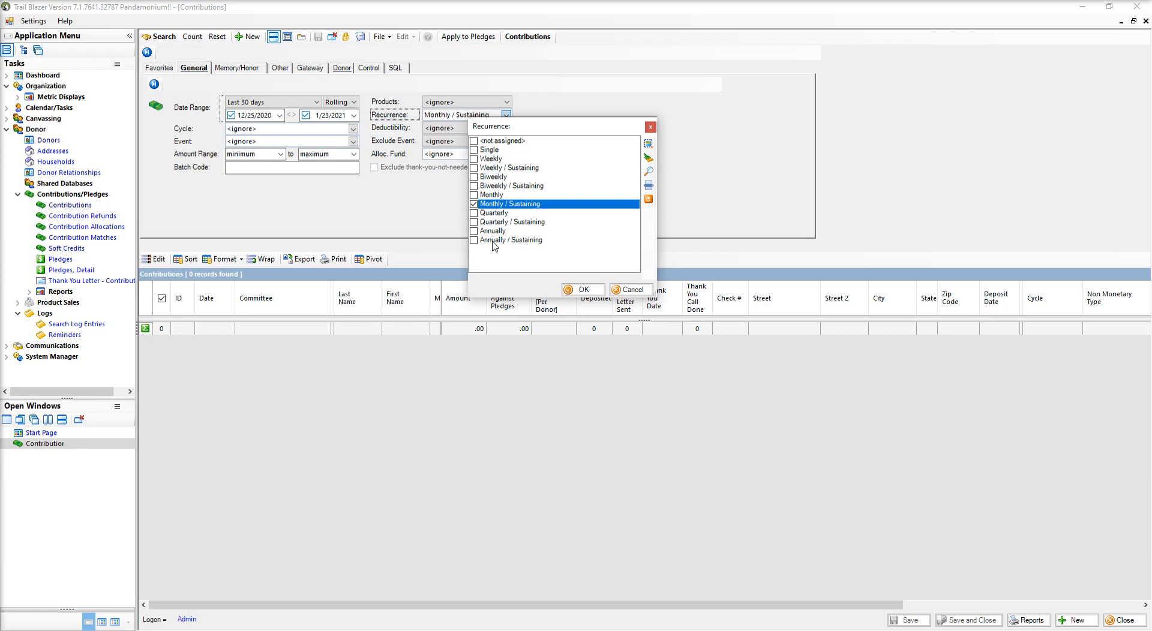
left_click(630, 289)
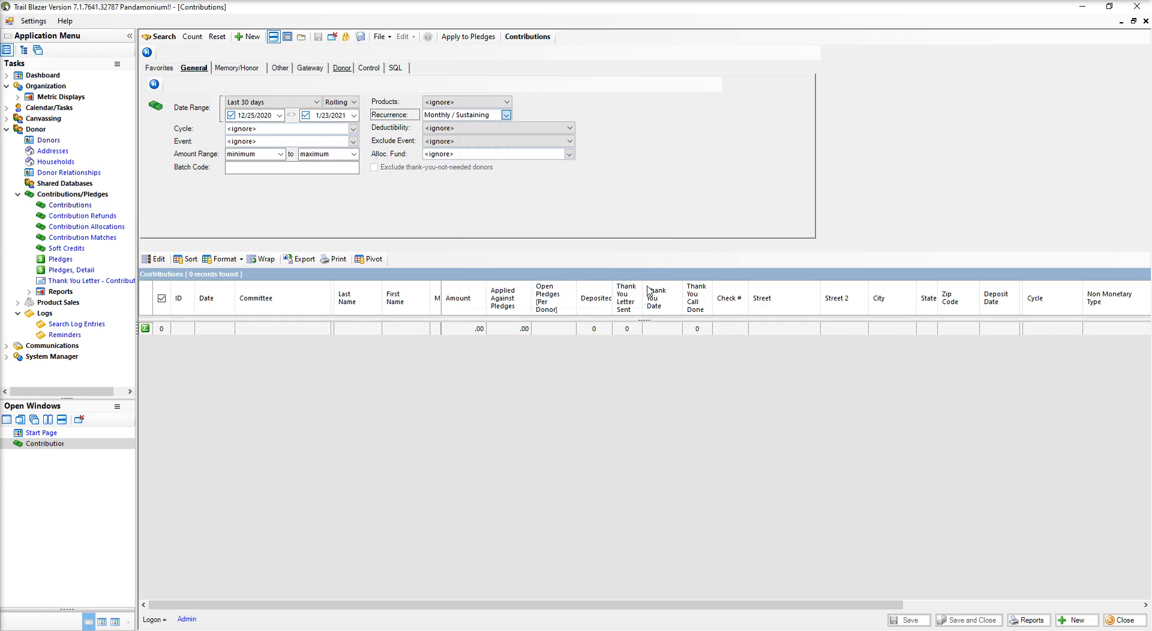
left_click(317, 102)
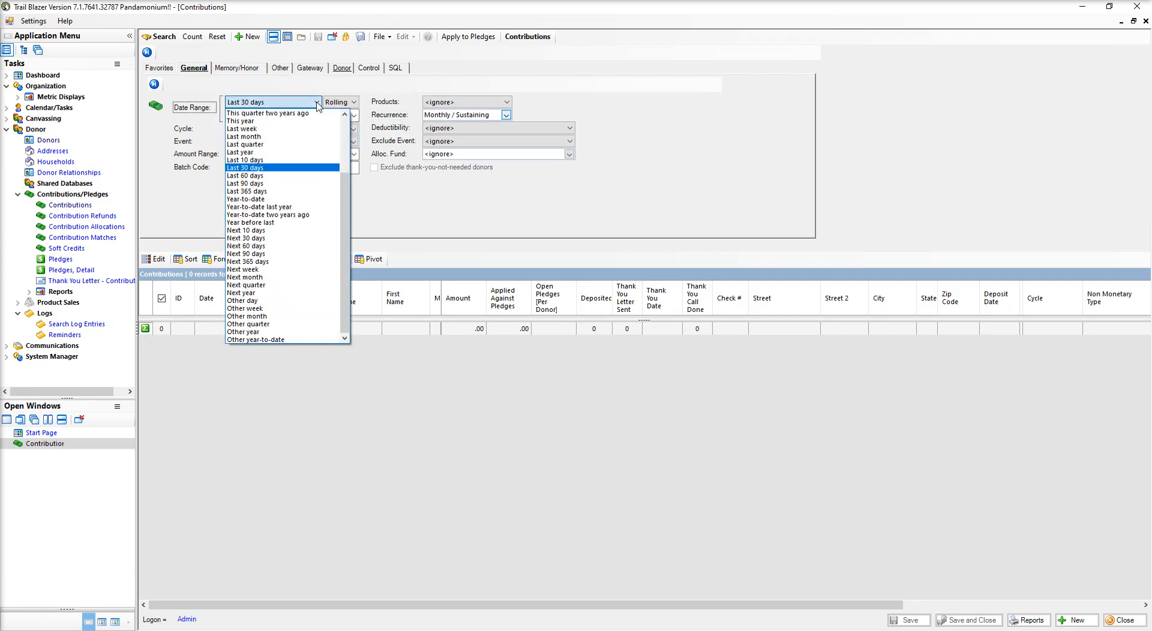
left_click(318, 103)
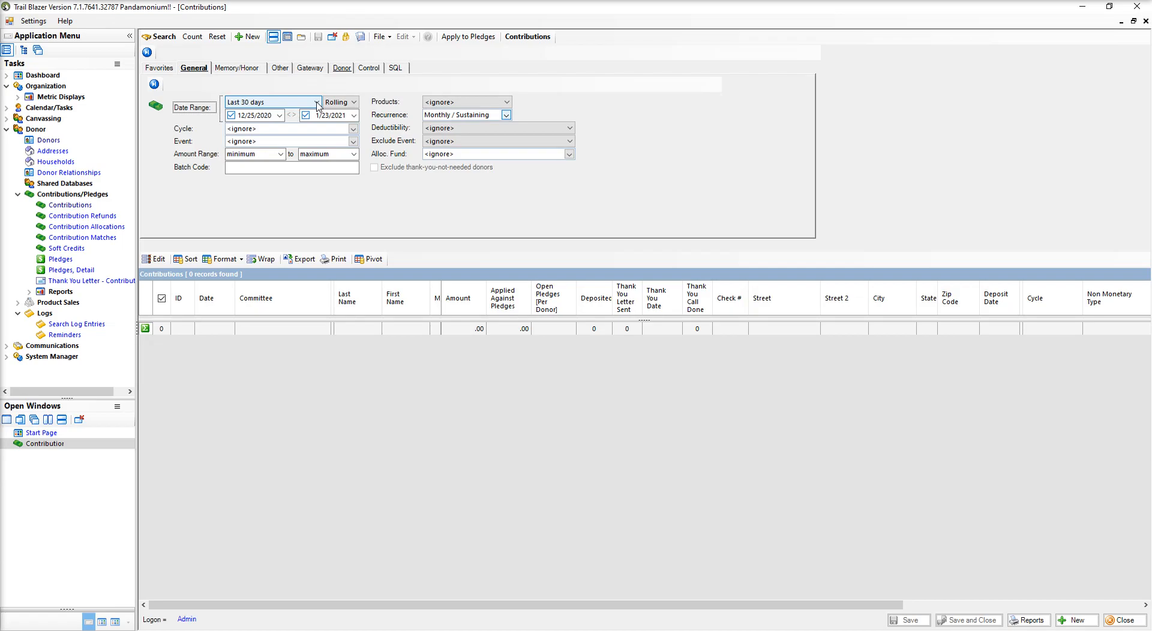
left_click(161, 39)
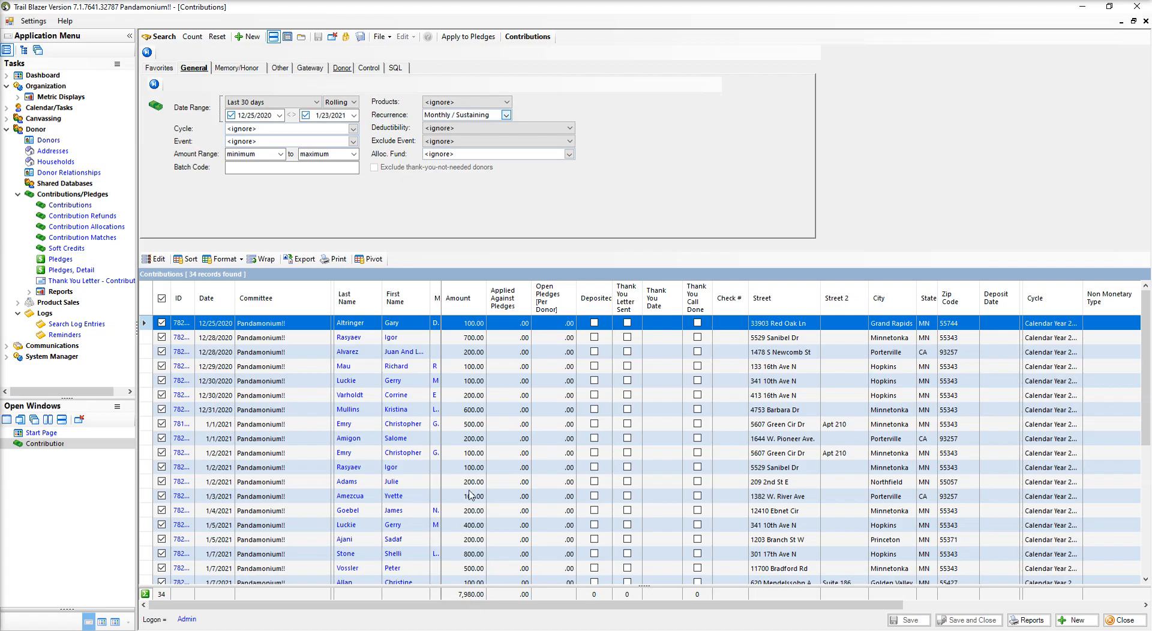
- Start a pivot table with Donor ID, Last Name, First Name, MI, Street, Street 2, City, State and Zip Code as row labels
left_click(368, 260)
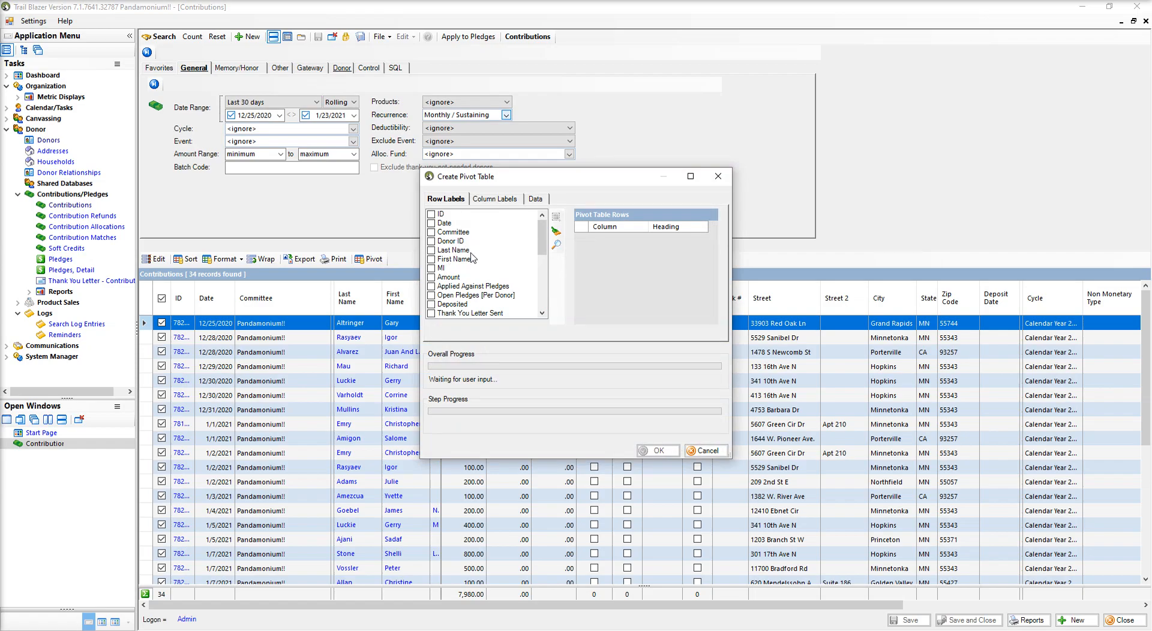
left_click(431, 241)
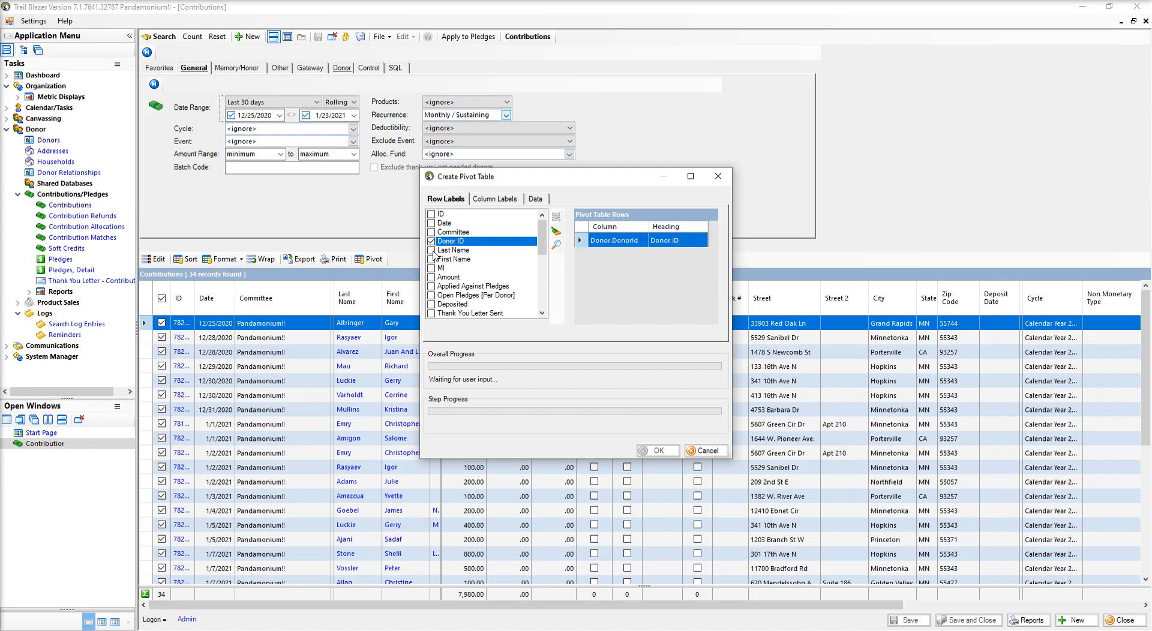
left_click(431, 250)
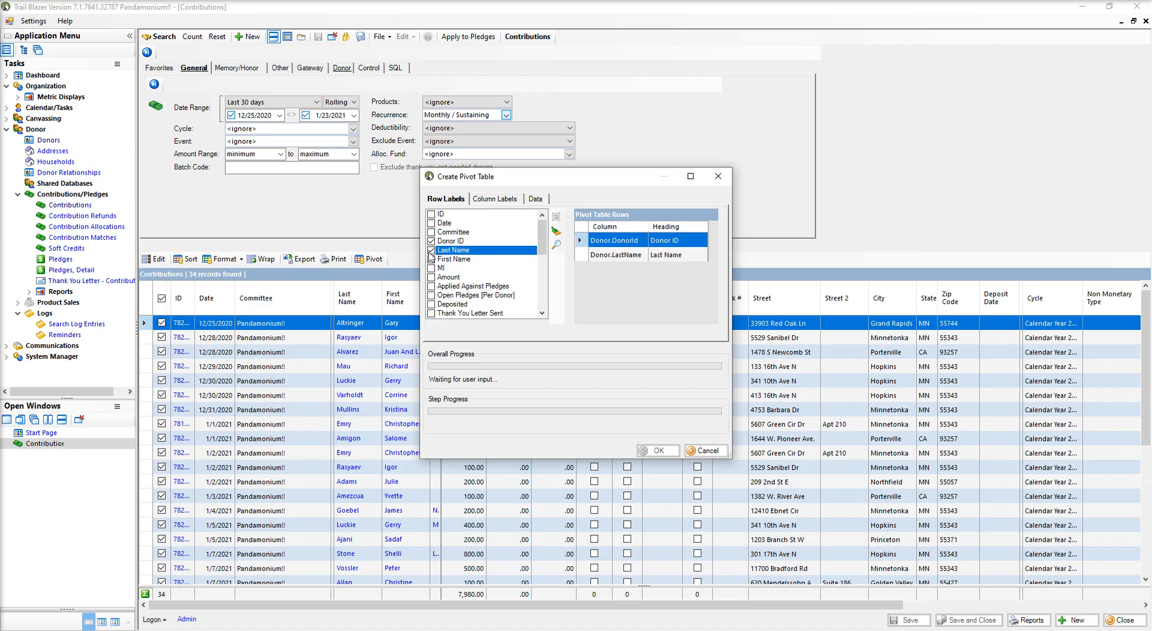
left_click(431, 259)
left_click(431, 268)
scroll(474, 282, "down", 3)
left_click(431, 268)
left_click(431, 277)
left_click(432, 286)
left_click(431, 295)
left_click(431, 304)
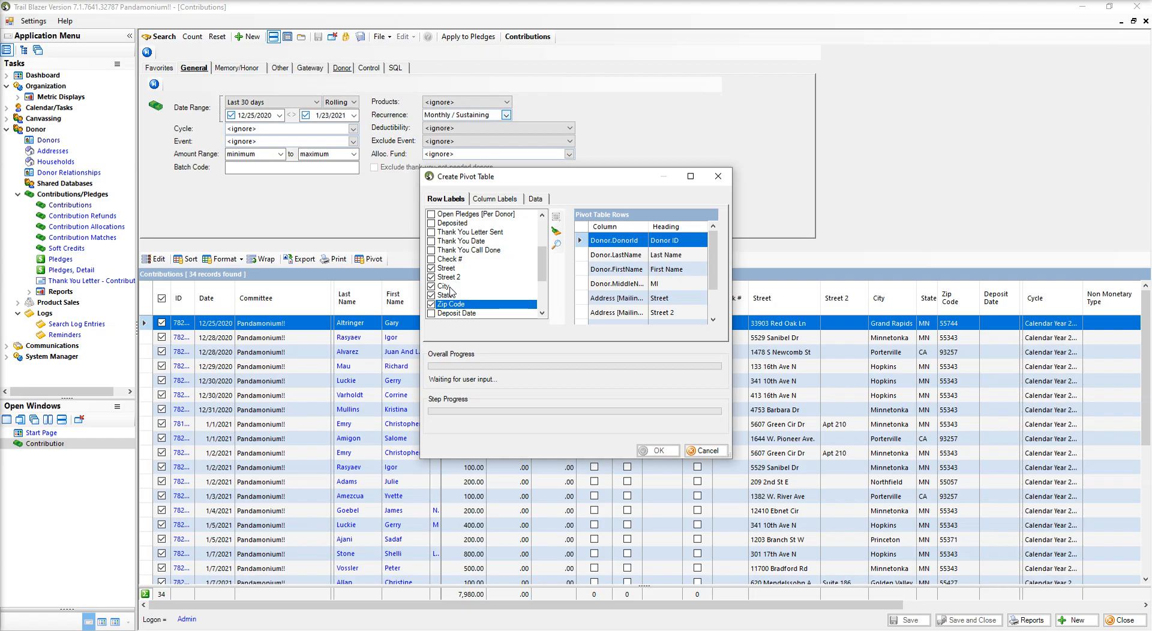
scroll(450, 288, "up", 2)
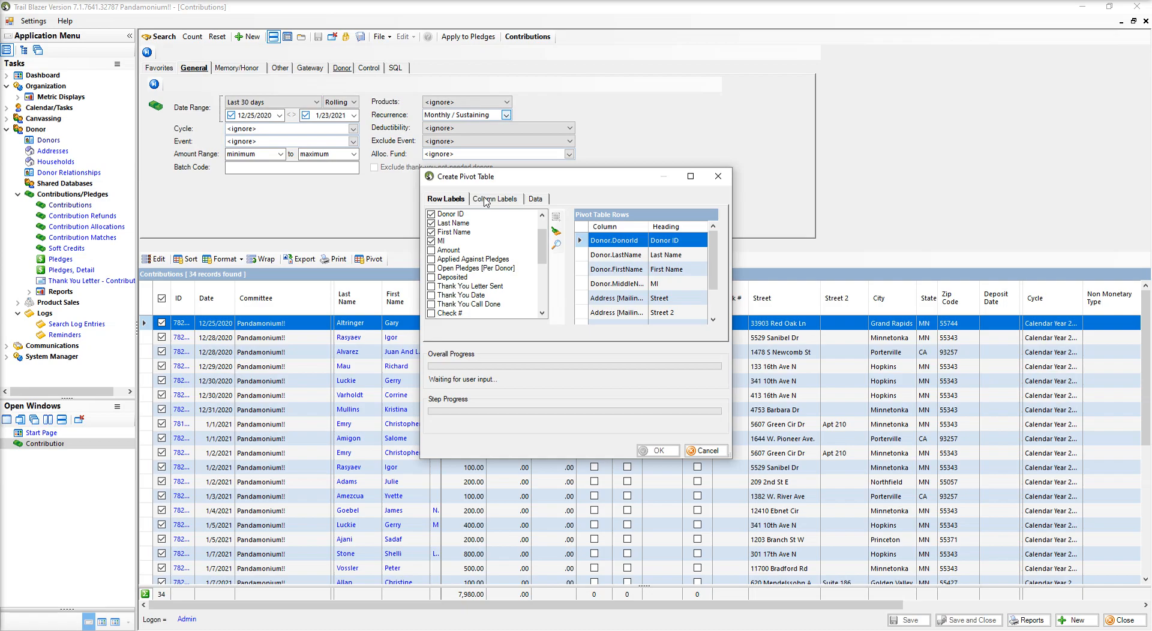
- Include the count of occurrences and the Amount total as pivot data, and generate the pivot table
left_click(543, 201)
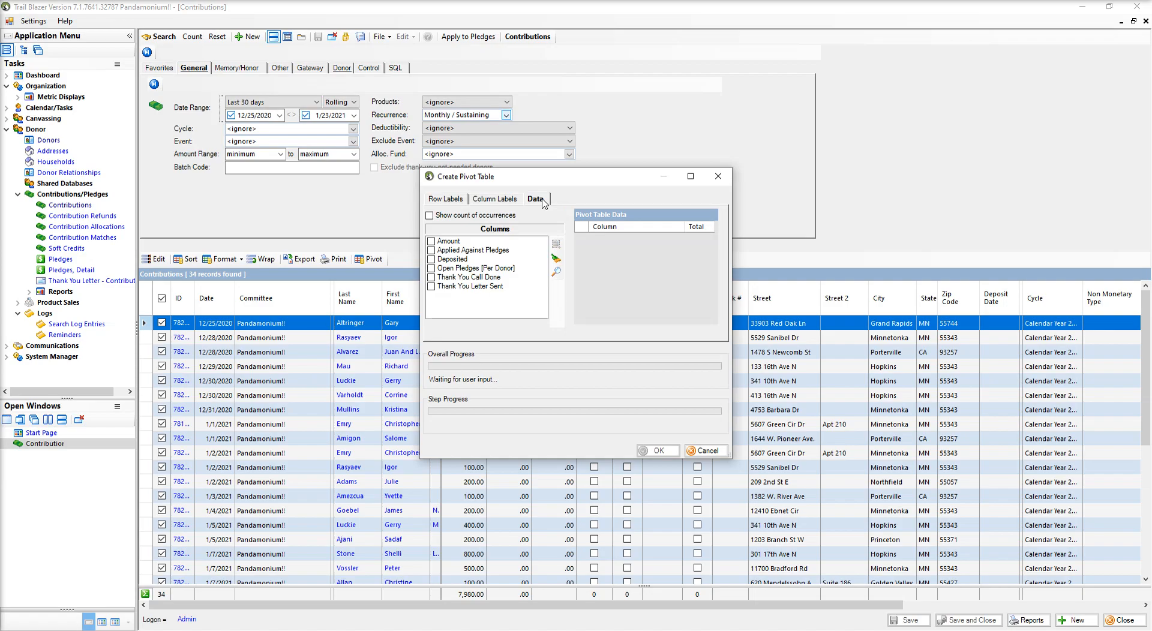
left_click(429, 216)
left_click(431, 242)
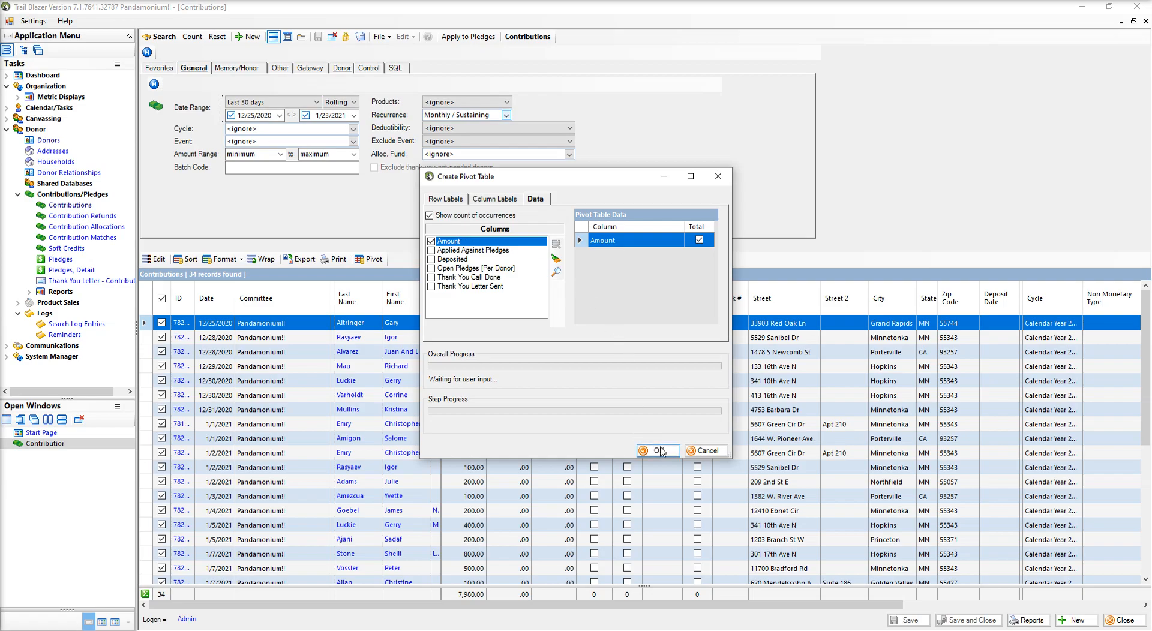
left_click(659, 450)
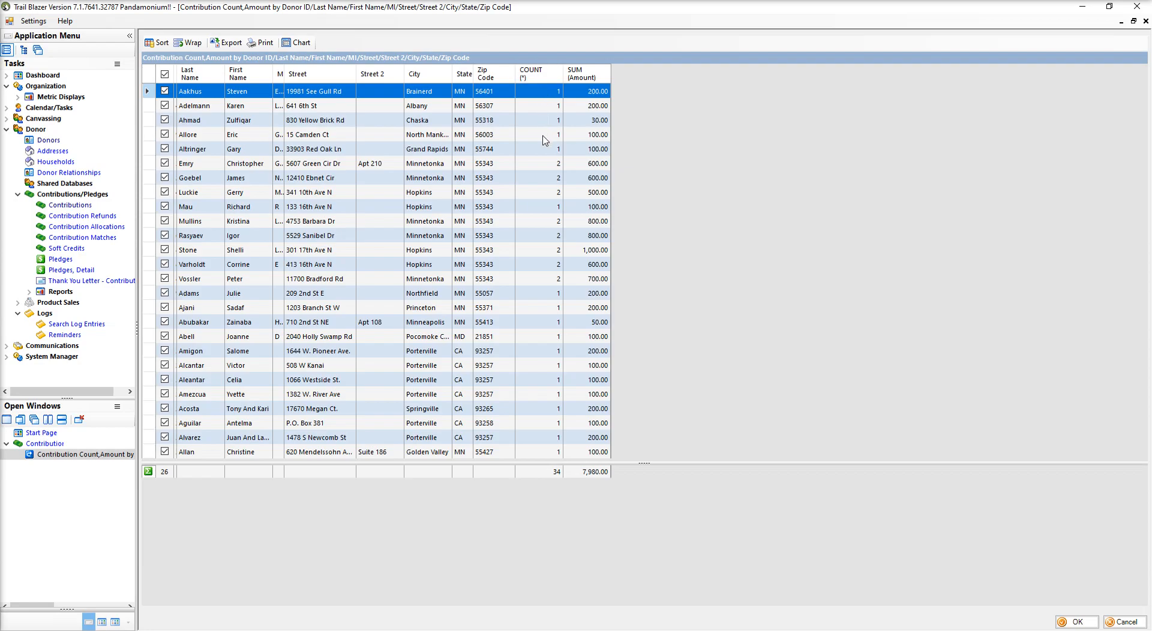
- Check the donors with more than one contribution in the pivot table, and close it to return to the contributions list
left_click(541, 165)
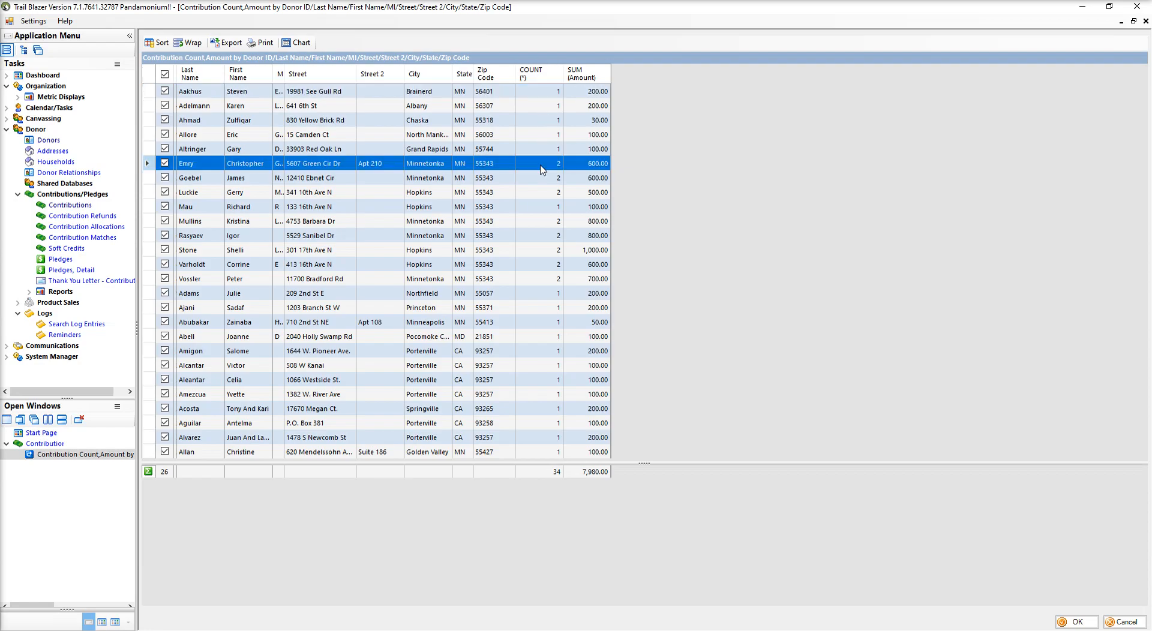
left_click(543, 180)
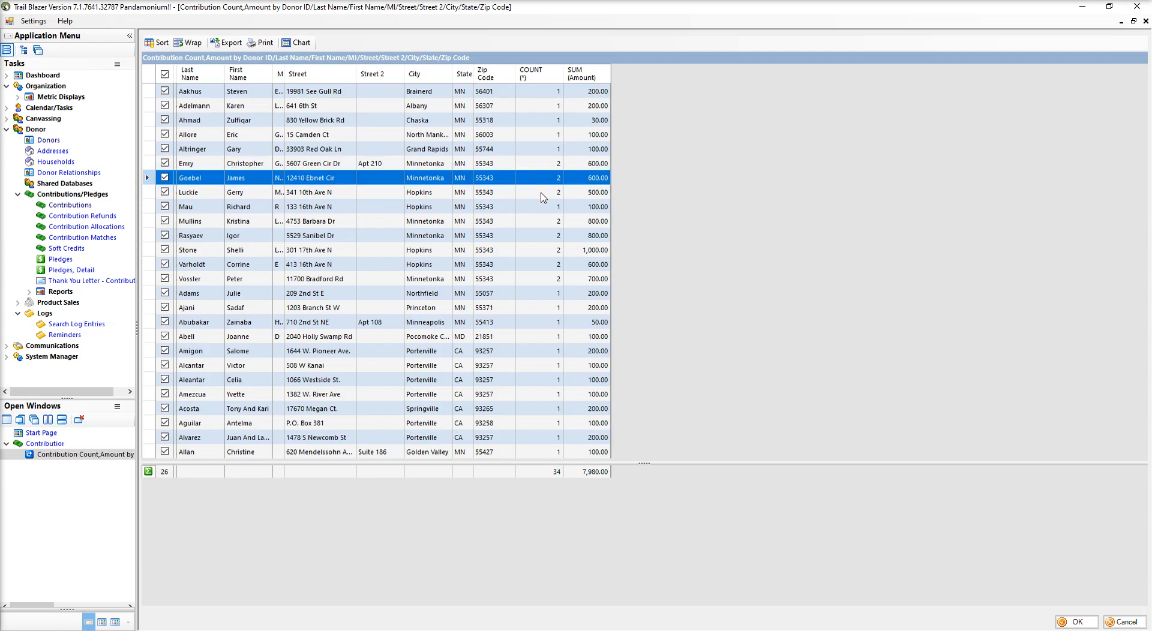
left_click(542, 195)
left_click(540, 222)
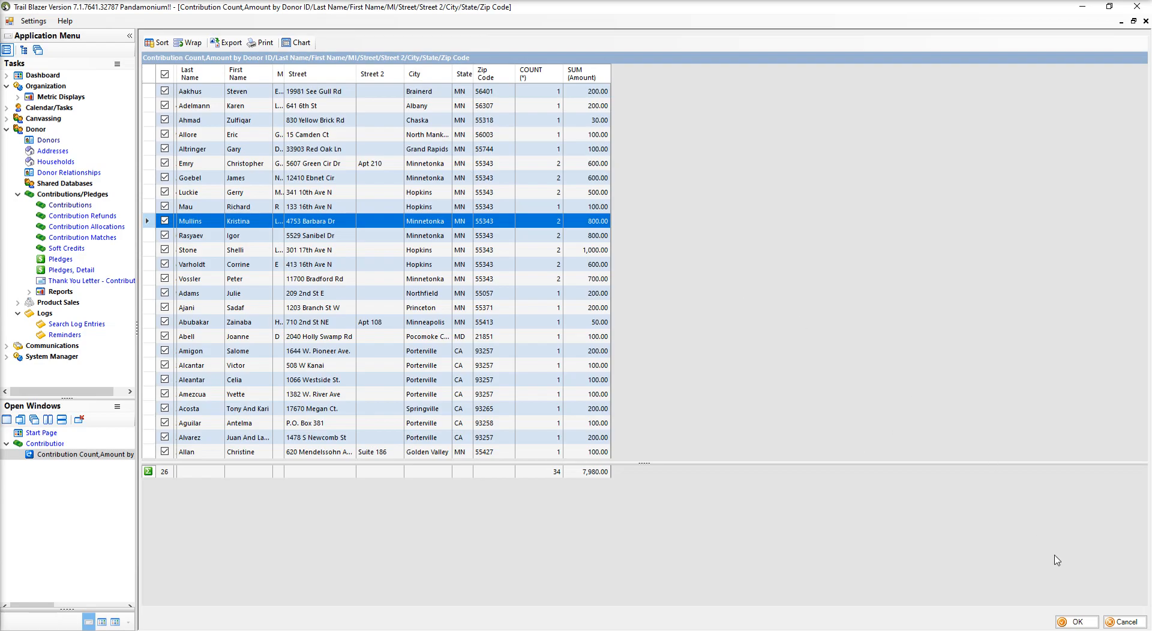
left_click(1128, 622)
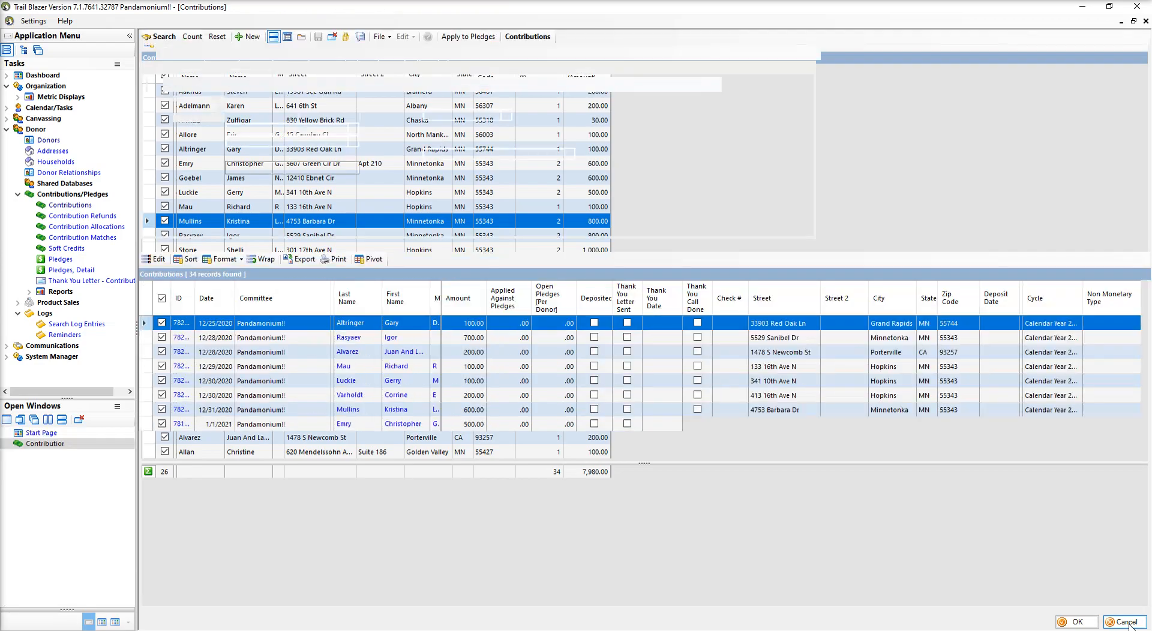